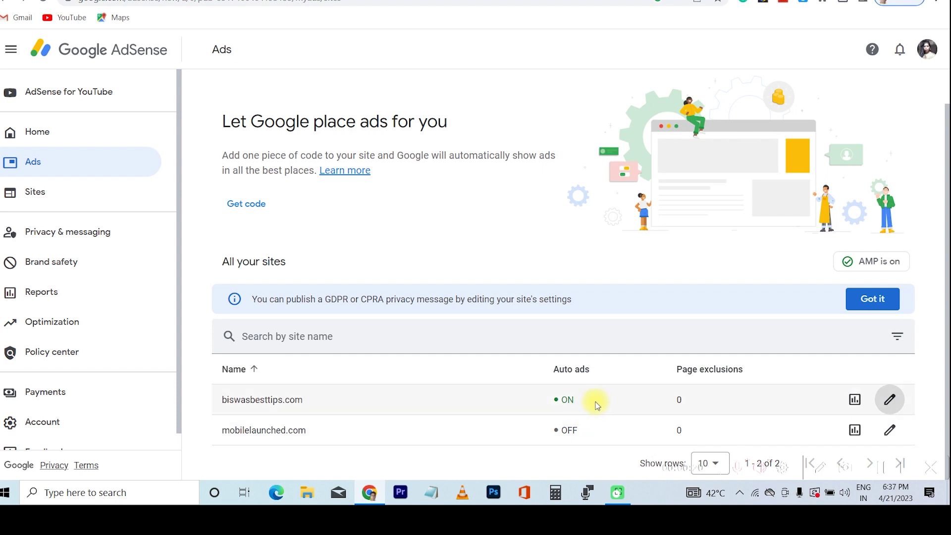
Open the ad settings for biswasbesttips.com and examine the auto ad placements throughout the mobile preview.
{"action": "left_click", "coordinate": [890, 400]}
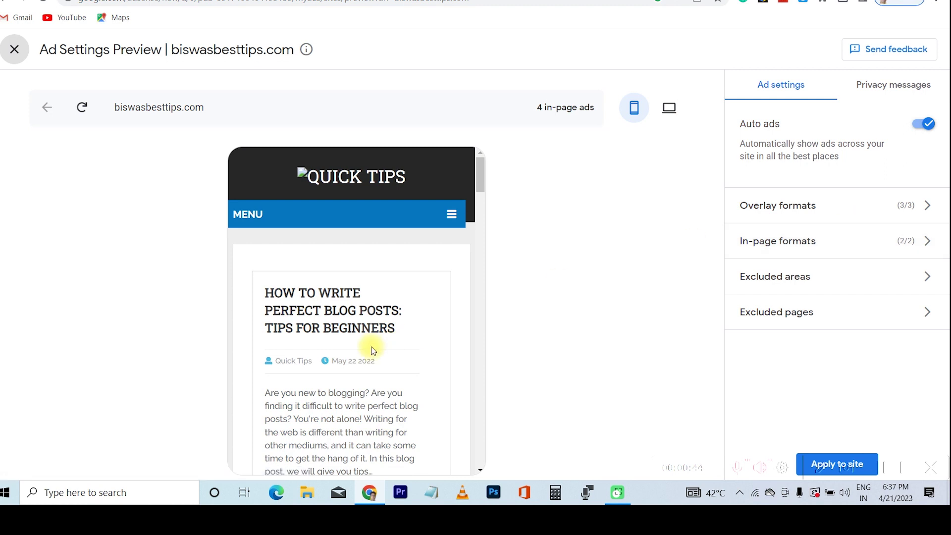
{"action": "scroll", "coordinate": [417, 312], "scroll_direction": "down", "scroll_amount": 5}
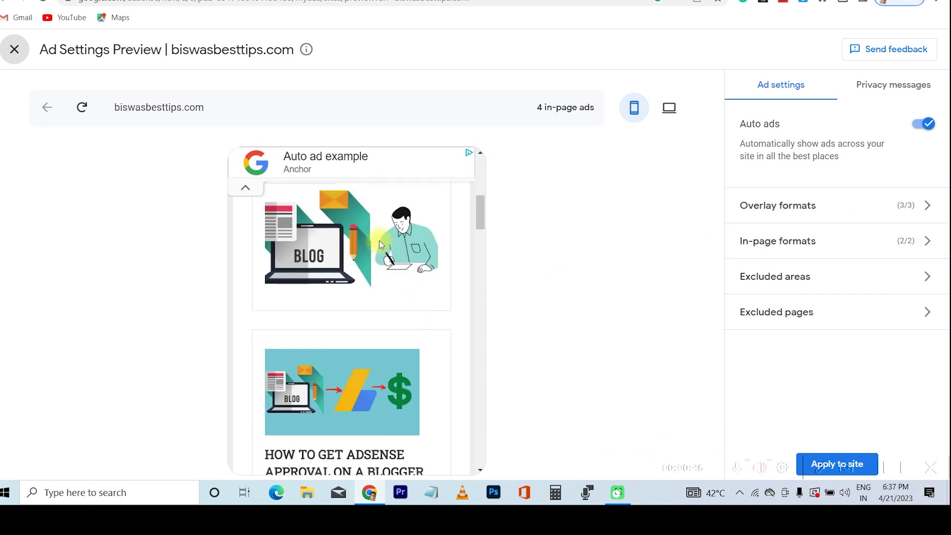
{"action": "scroll", "coordinate": [429, 317], "scroll_direction": "down", "scroll_amount": 15}
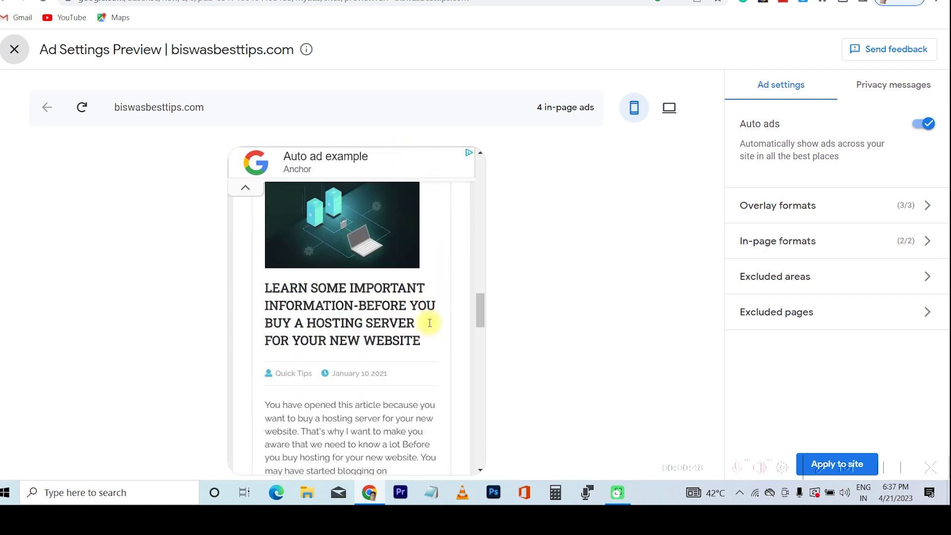
{"action": "scroll", "coordinate": [430, 322], "scroll_direction": "down", "scroll_amount": 10}
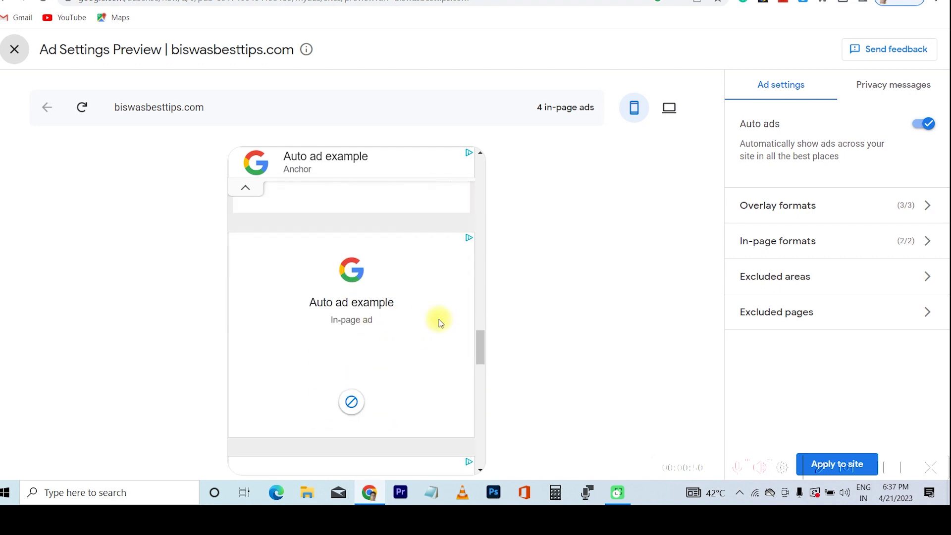
{"action": "scroll", "coordinate": [416, 365], "scroll_direction": "down", "scroll_amount": 10}
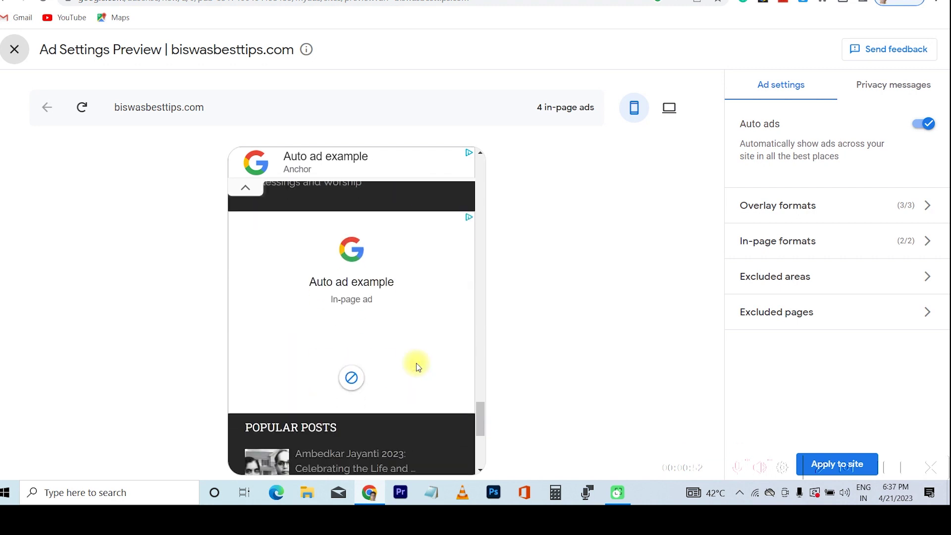
{"action": "scroll", "coordinate": [415, 365], "scroll_direction": "up", "scroll_amount": 3}
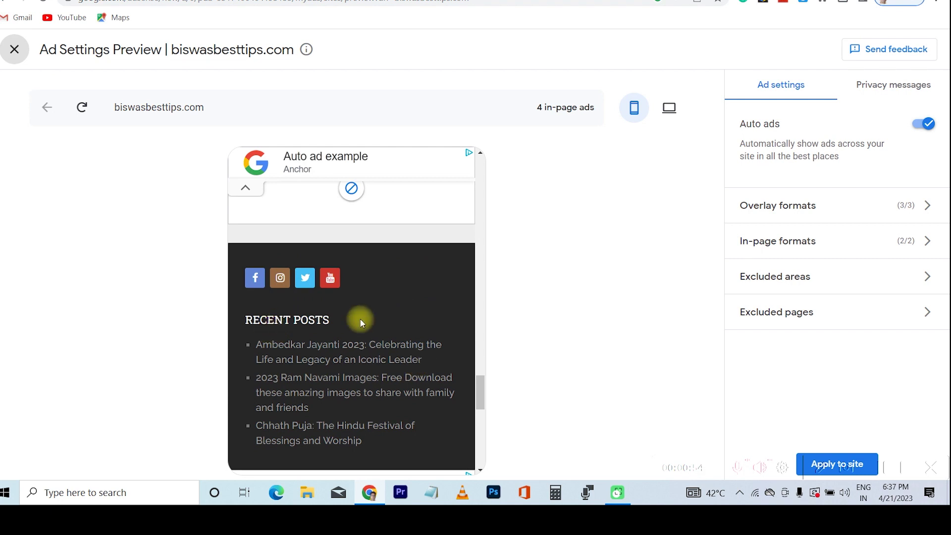
{"action": "scroll", "coordinate": [339, 323], "scroll_direction": "down", "scroll_amount": 5}
{"action": "scroll", "coordinate": [395, 317], "scroll_direction": "up", "scroll_amount": 4}
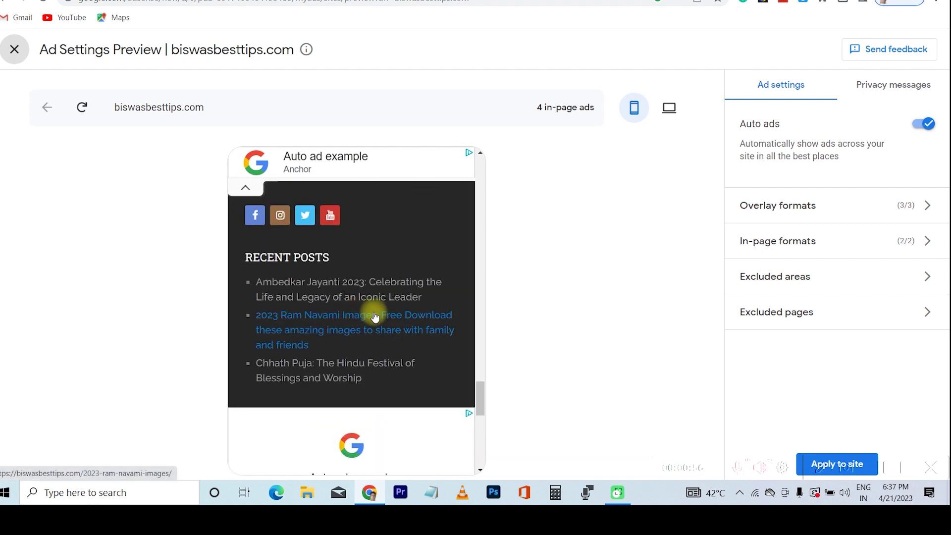
{"action": "scroll", "coordinate": [421, 332], "scroll_direction": "down", "scroll_amount": 4}
{"action": "scroll", "coordinate": [424, 332], "scroll_direction": "down", "scroll_amount": 6}
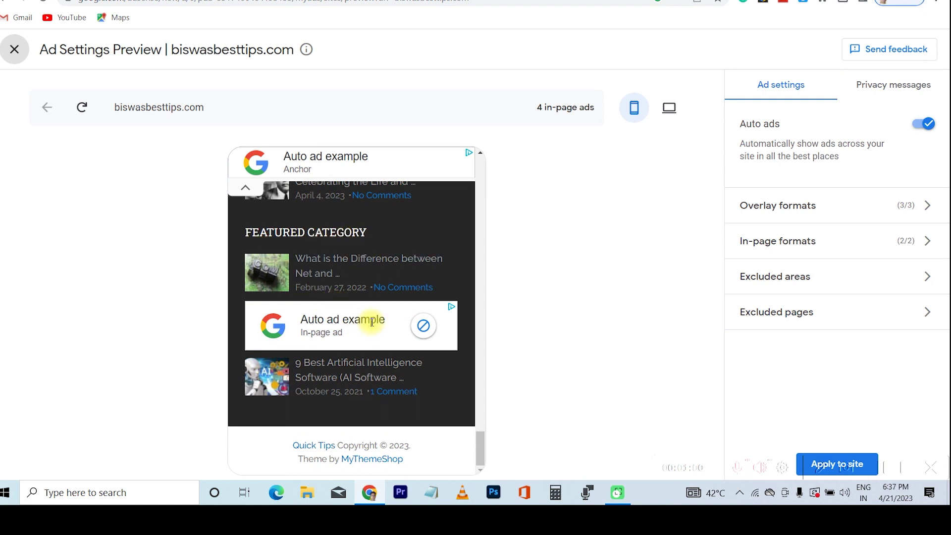
{"action": "scroll", "coordinate": [421, 342], "scroll_direction": "up", "scroll_amount": 5}
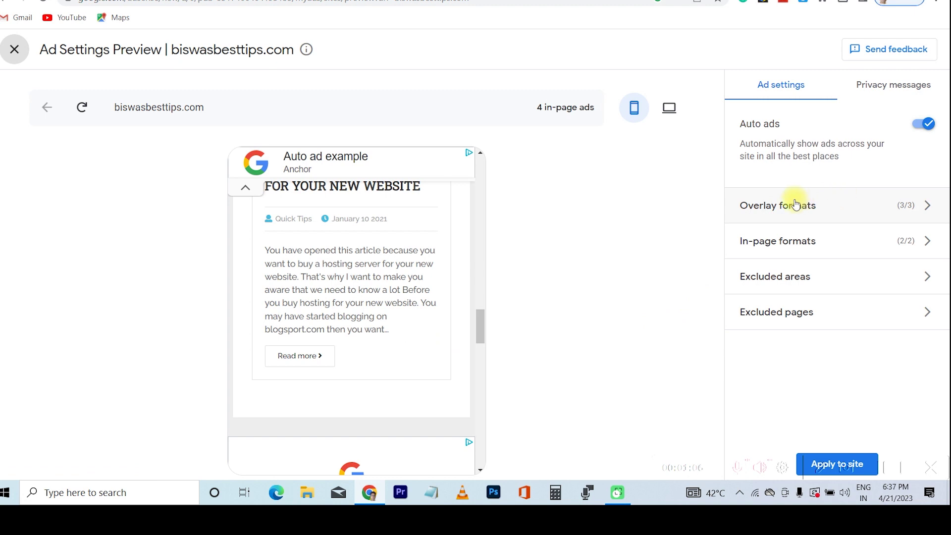
Open the overlay format settings and examine the ads on the live blog post "How to Write Perfect Blog Posts: Tips for Beginners".
{"action": "left_click", "coordinate": [835, 205]}
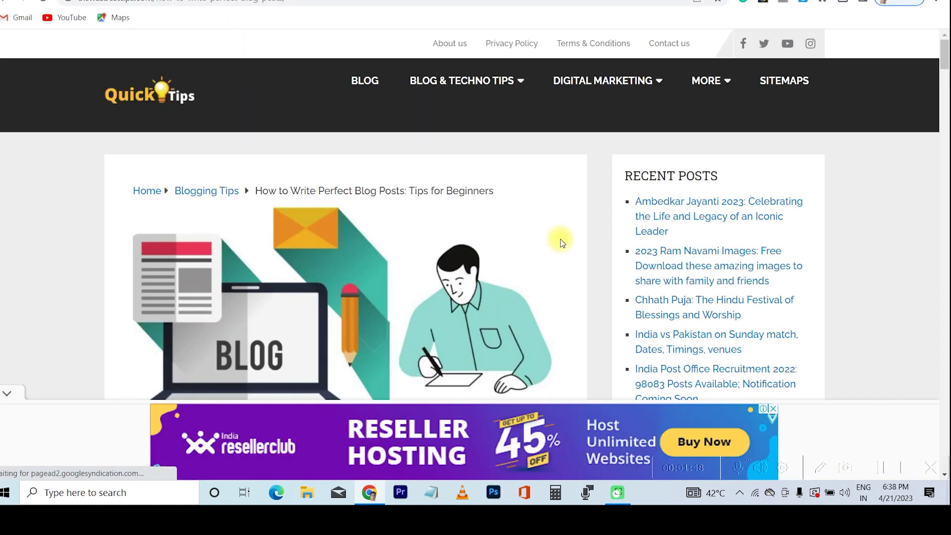
{"action": "scroll", "coordinate": [561, 239], "scroll_direction": "down", "scroll_amount": 4}
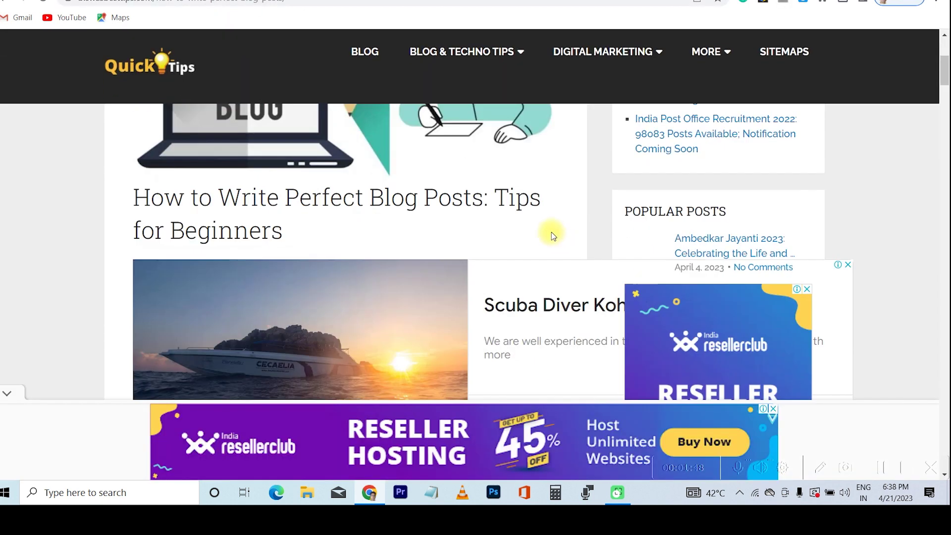
{"action": "scroll", "coordinate": [554, 236], "scroll_direction": "up", "scroll_amount": 4}
{"action": "scroll", "coordinate": [553, 236], "scroll_direction": "down", "scroll_amount": 5}
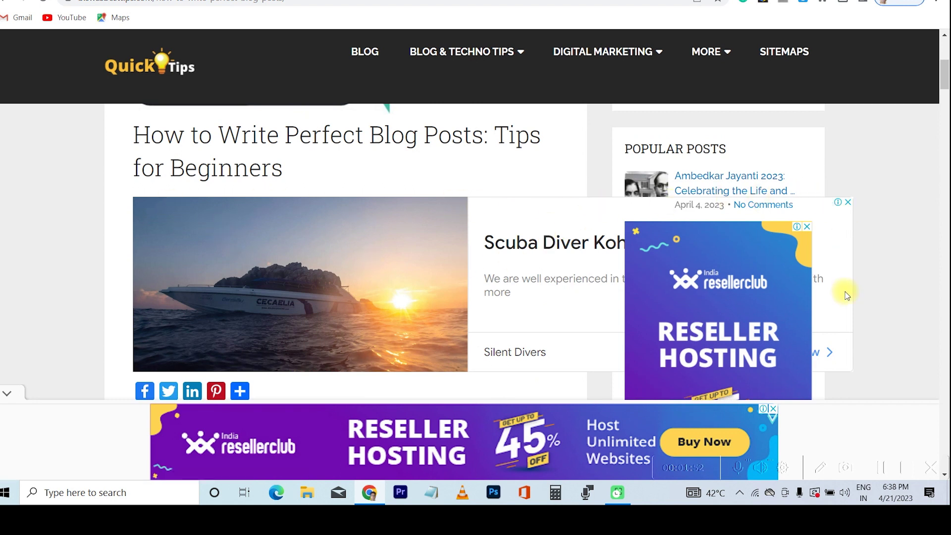
{"action": "scroll", "coordinate": [846, 295], "scroll_direction": "down", "scroll_amount": 5}
{"action": "scroll", "coordinate": [596, 247], "scroll_direction": "up", "scroll_amount": 4}
{"action": "scroll", "coordinate": [654, 223], "scroll_direction": "down", "scroll_amount": 5}
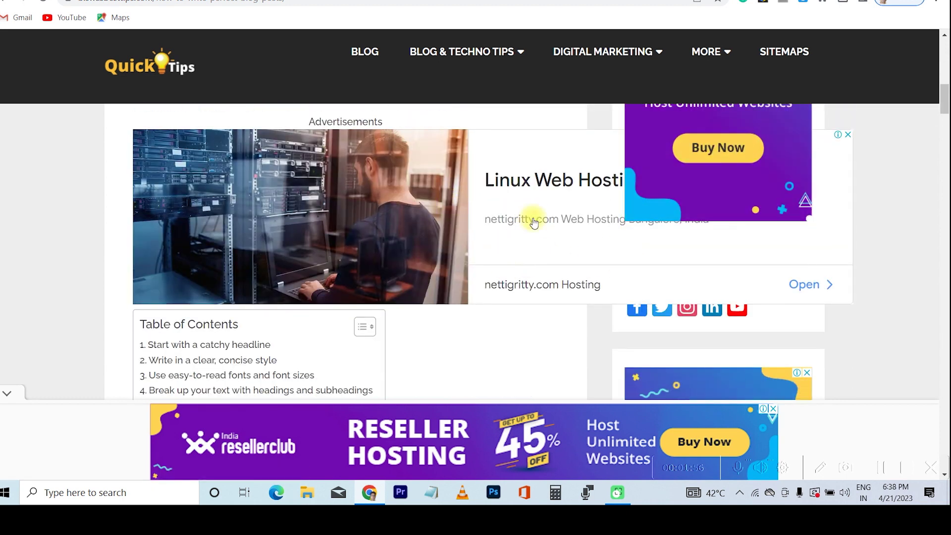
{"action": "scroll", "coordinate": [534, 223], "scroll_direction": "down", "scroll_amount": 10}
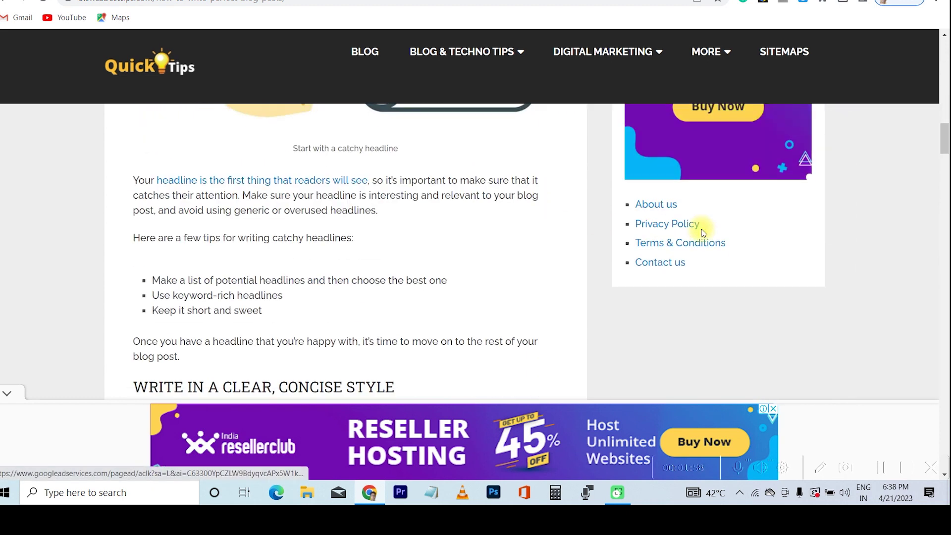
{"action": "scroll", "coordinate": [456, 250], "scroll_direction": "down", "scroll_amount": 10}
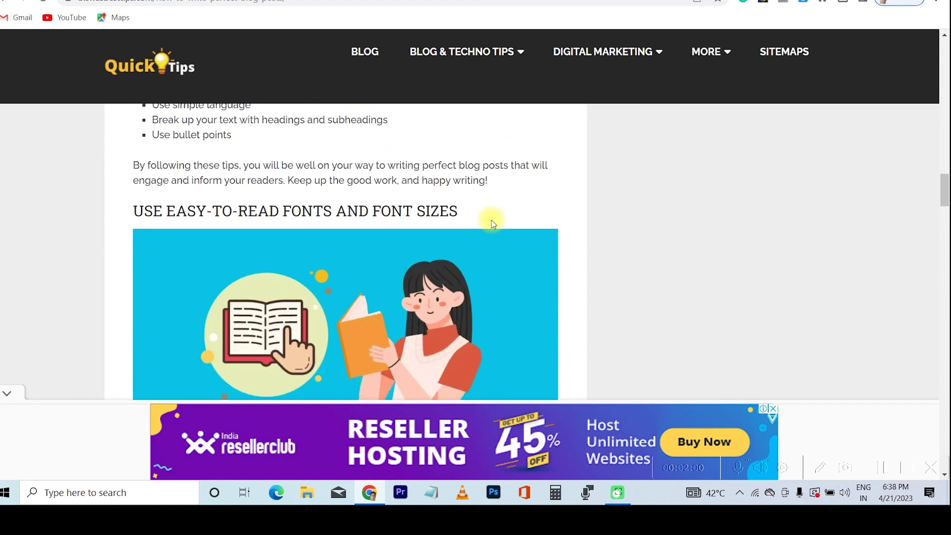
{"action": "scroll", "coordinate": [492, 223], "scroll_direction": "down", "scroll_amount": 12}
{"action": "scroll", "coordinate": [493, 223], "scroll_direction": "up", "scroll_amount": 5}
{"action": "scroll", "coordinate": [546, 314], "scroll_direction": "down", "scroll_amount": 5}
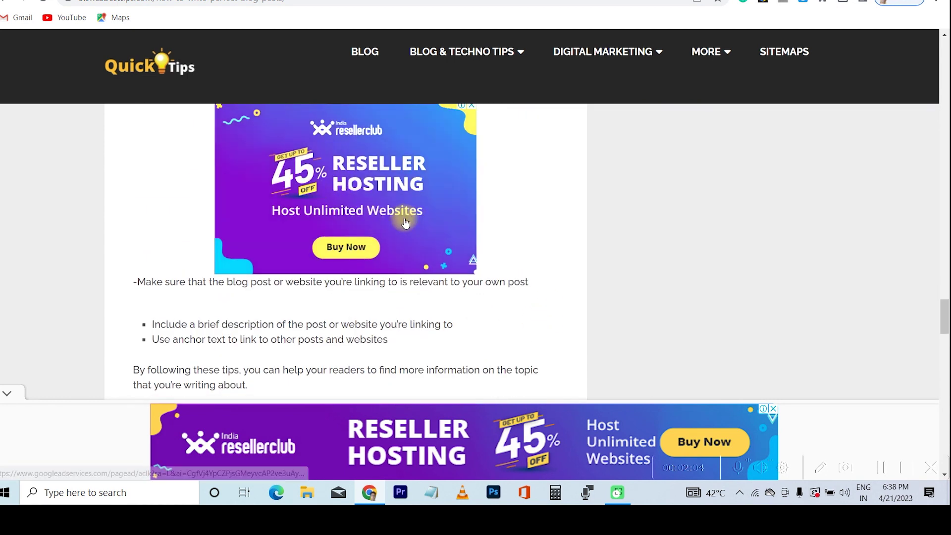
{"action": "scroll", "coordinate": [406, 223], "scroll_direction": "down", "scroll_amount": 5}
{"action": "scroll", "coordinate": [392, 308], "scroll_direction": "up", "scroll_amount": 1}
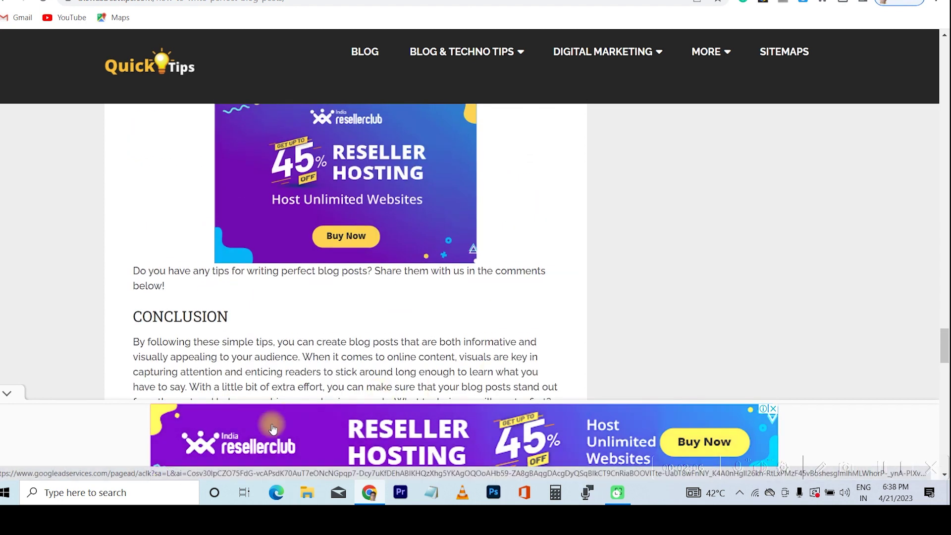
{"action": "scroll", "coordinate": [507, 264], "scroll_direction": "down", "scroll_amount": 5}
{"action": "scroll", "coordinate": [505, 254], "scroll_direction": "up", "scroll_amount": 10}
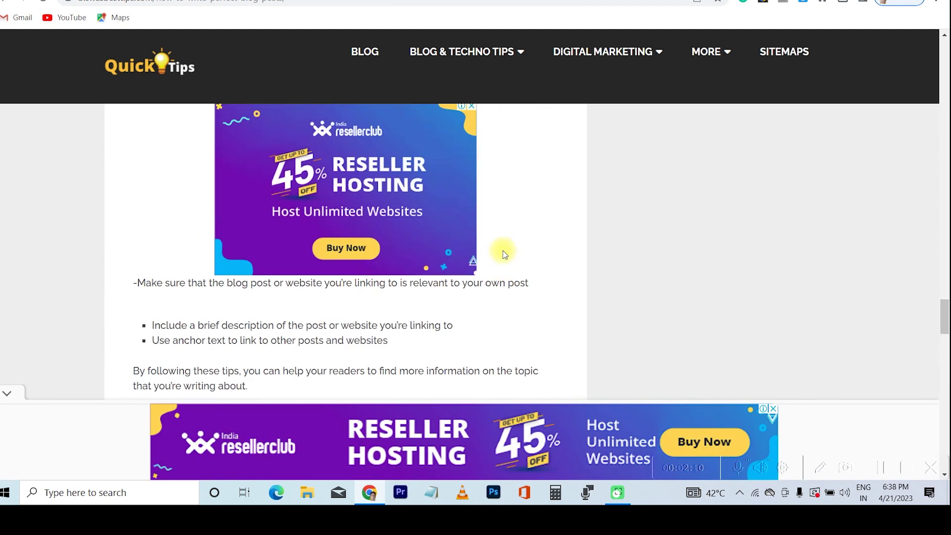
{"action": "scroll", "coordinate": [504, 254], "scroll_direction": "up", "scroll_amount": 10}
Return to the AdSense ad settings and review the overlay formats' page exclusion options, including All pages under this section, without adding one.
{"action": "key", "text": "ctrl+Tab"}
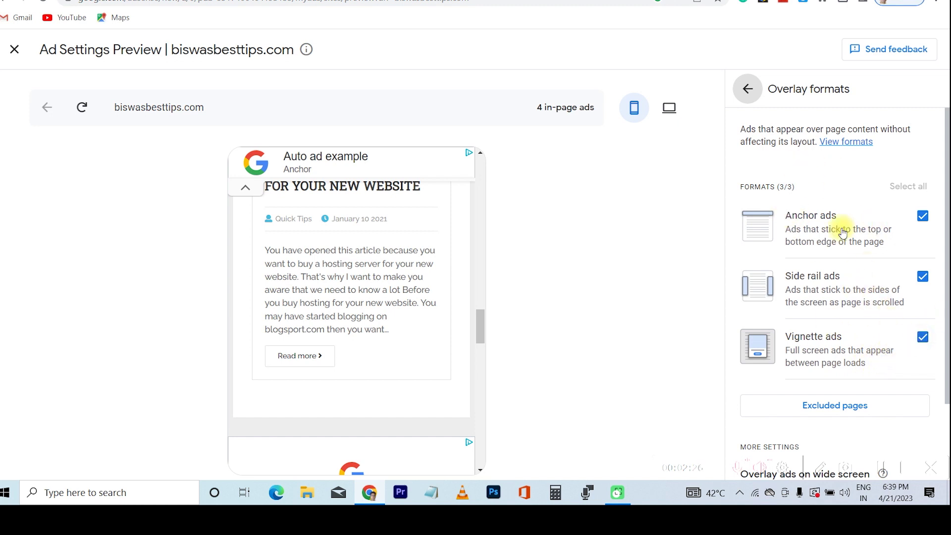
{"action": "left_click", "coordinate": [835, 411]}
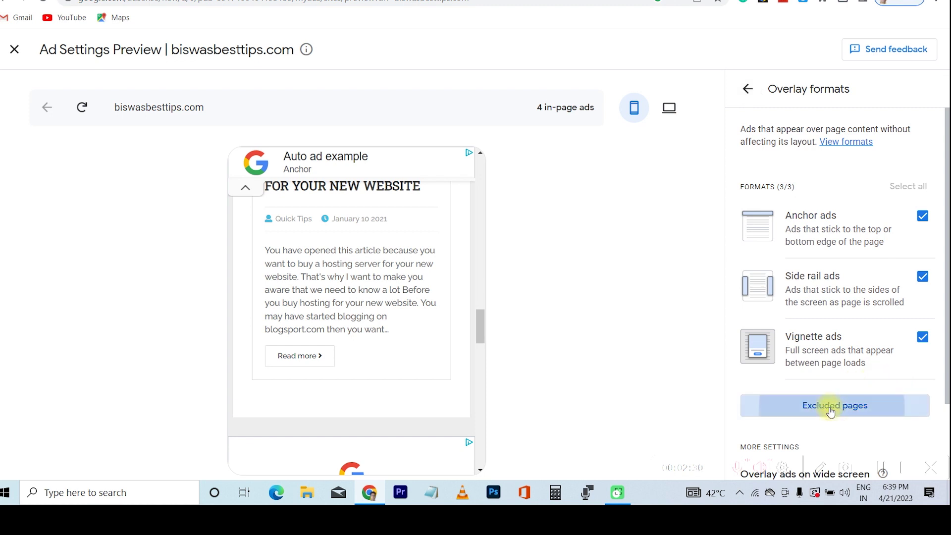
{"action": "left_click", "coordinate": [669, 296]}
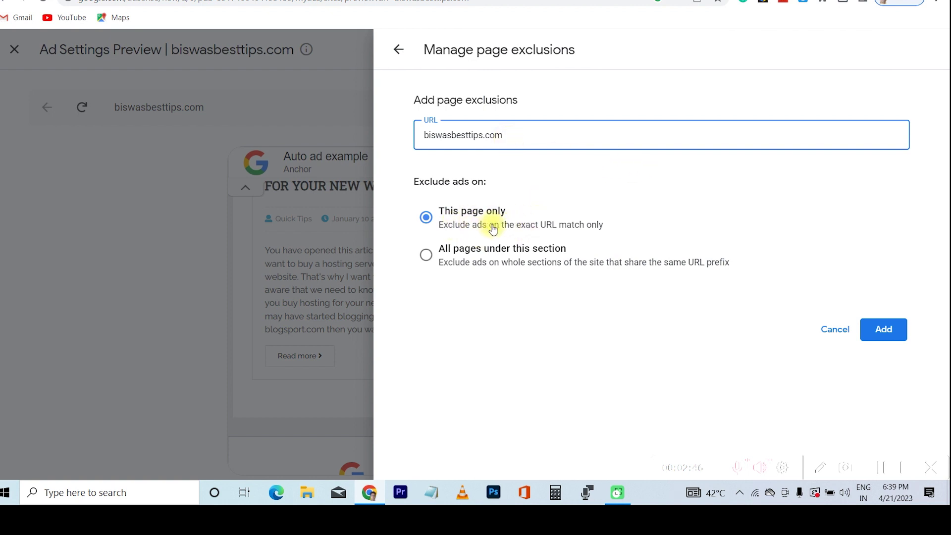
{"action": "left_click", "coordinate": [427, 256]}
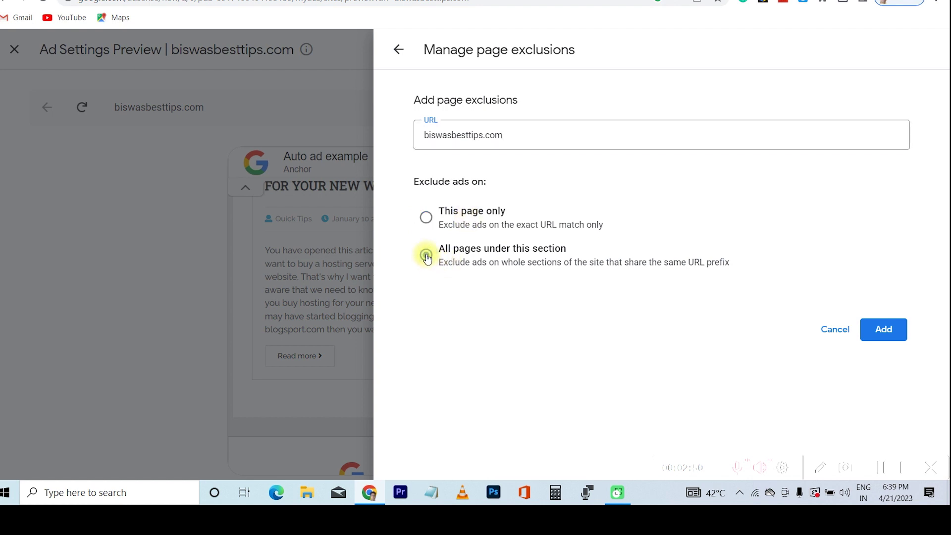
{"action": "left_click", "coordinate": [526, 141]}
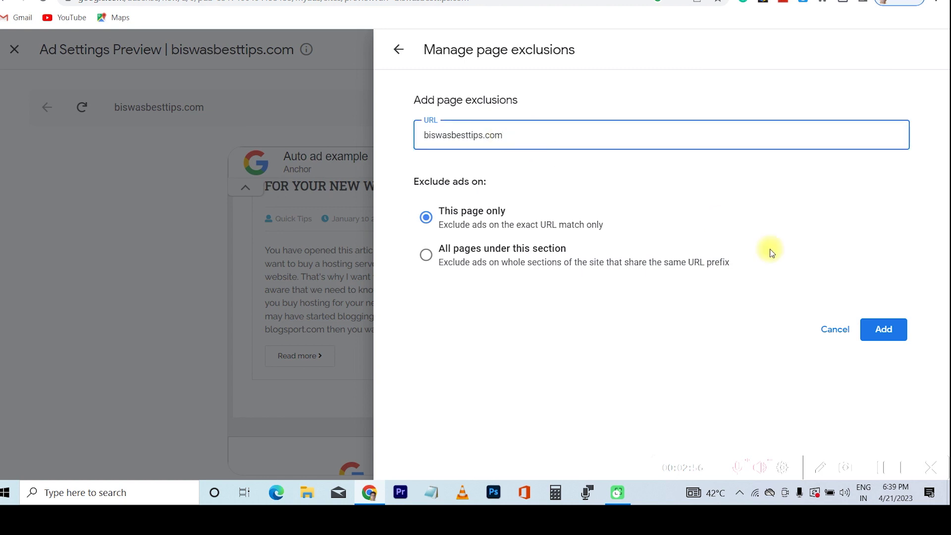
{"action": "left_click", "coordinate": [399, 55]}
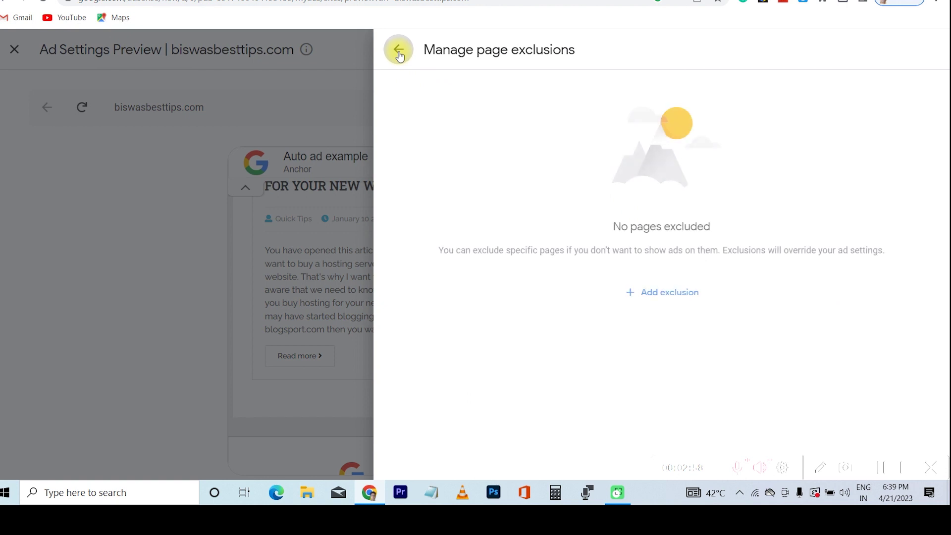
{"action": "left_click", "coordinate": [400, 52]}
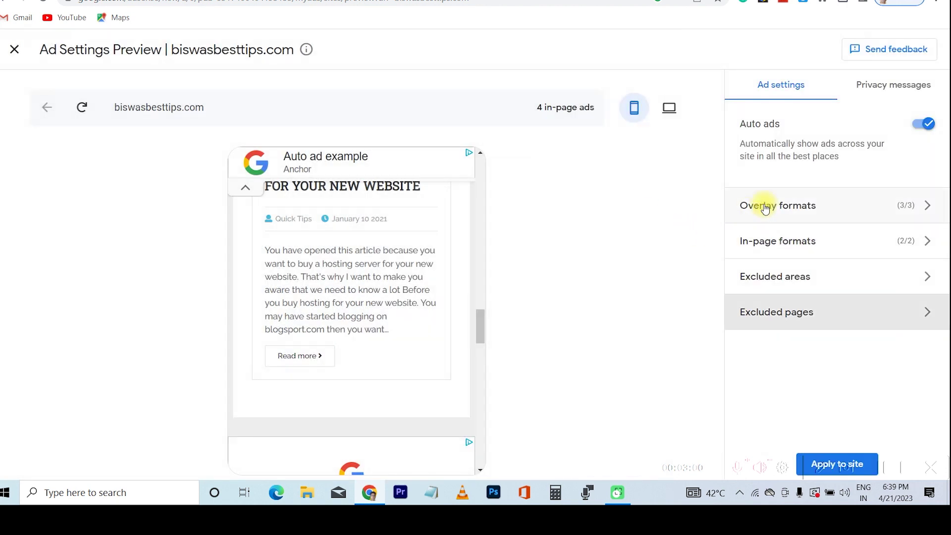
View the in-page ad formats and their excluded areas for the site.
{"action": "left_click", "coordinate": [835, 240]}
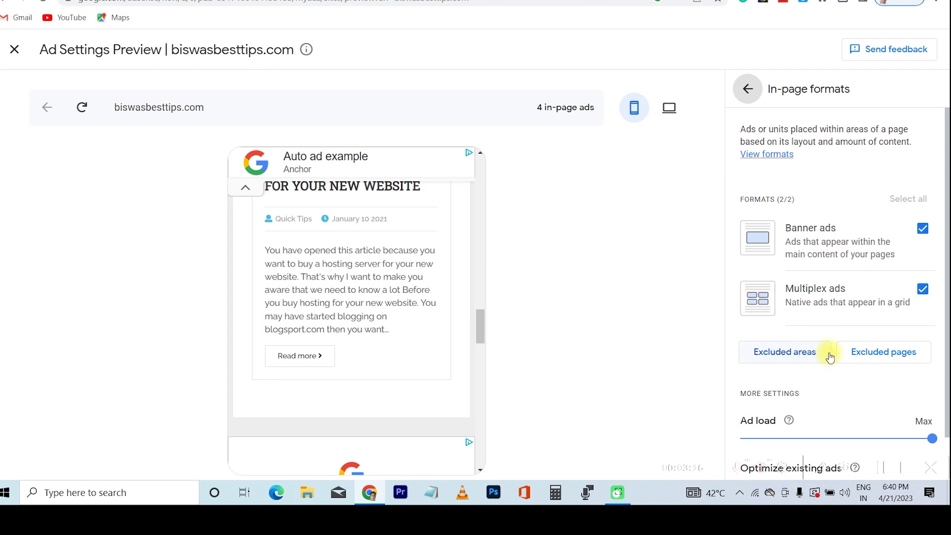
{"action": "left_click", "coordinate": [775, 356]}
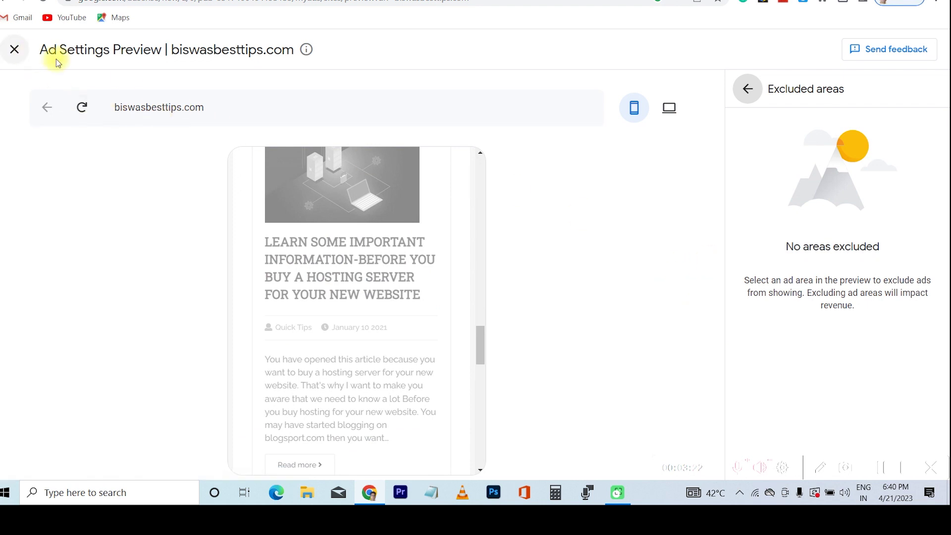
{"action": "left_click", "coordinate": [746, 86]}
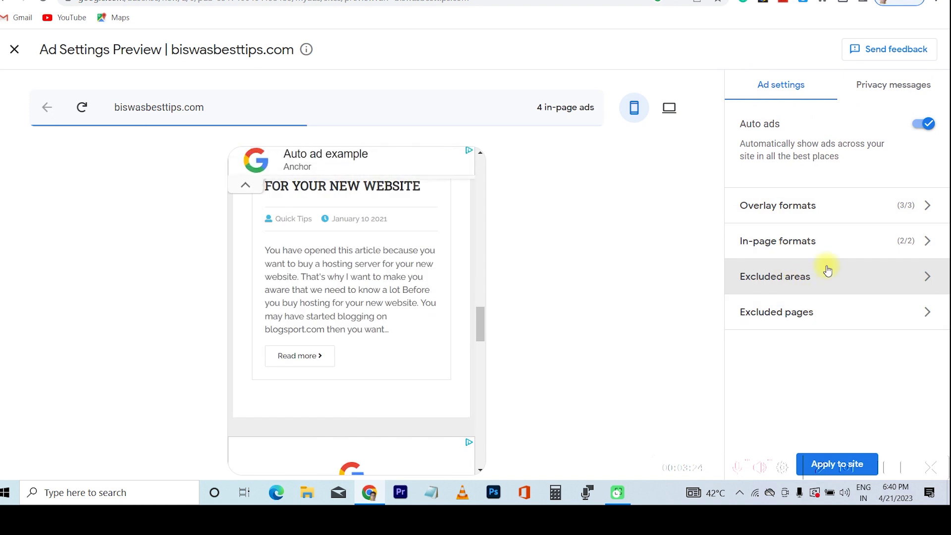
{"action": "left_click", "coordinate": [828, 270]}
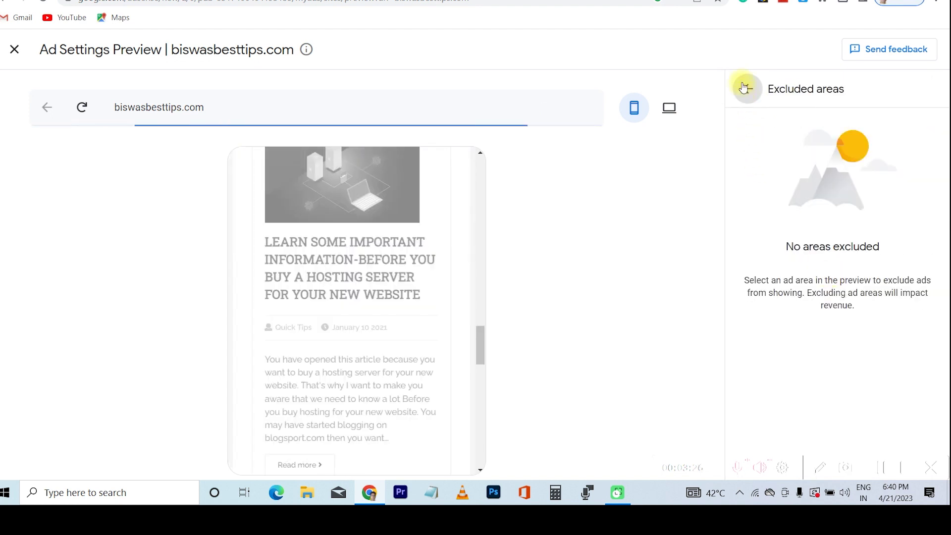
{"action": "left_click", "coordinate": [744, 87]}
Review the form for adding a page exclusion from the in-page formats, leaving it without adding one.
{"action": "left_click", "coordinate": [809, 240]}
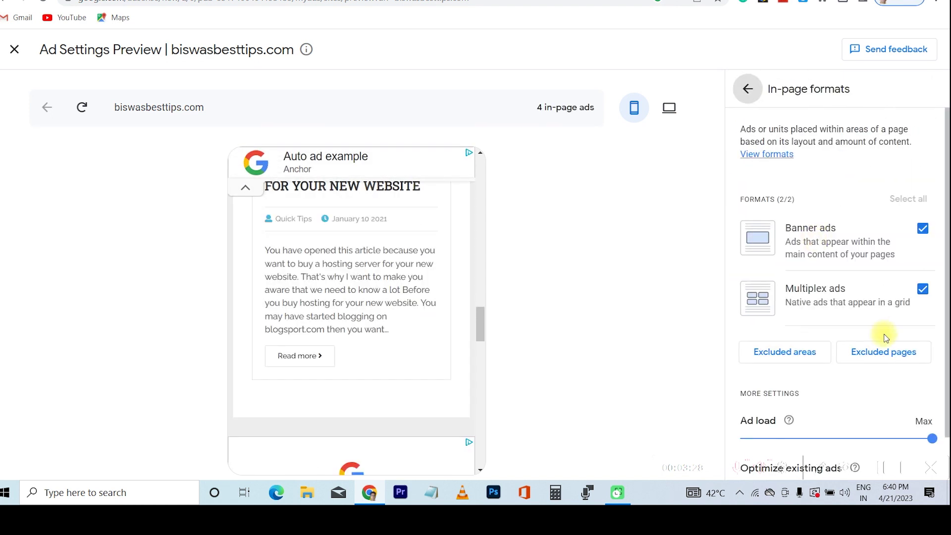
{"action": "left_click", "coordinate": [877, 352]}
{"action": "left_click", "coordinate": [666, 293]}
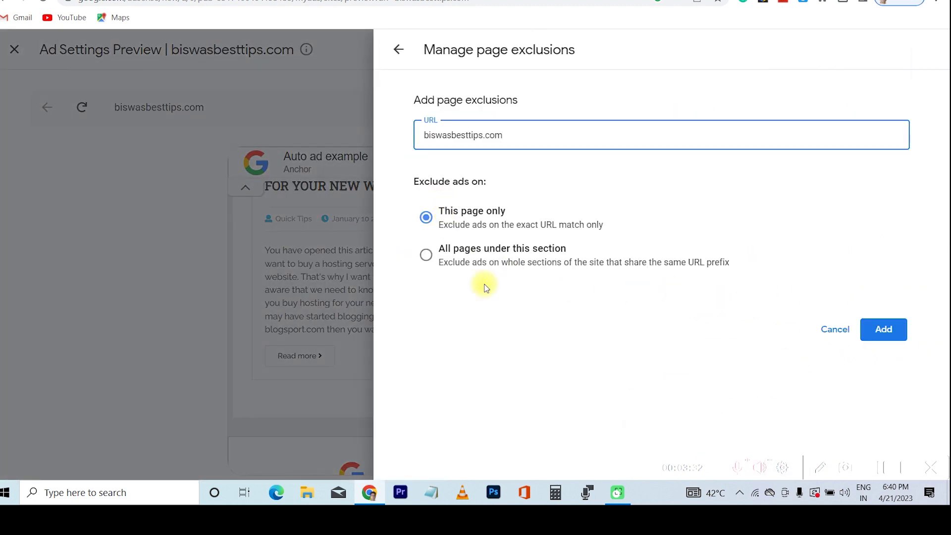
{"action": "left_click", "coordinate": [398, 49]}
{"action": "left_click", "coordinate": [398, 49]}
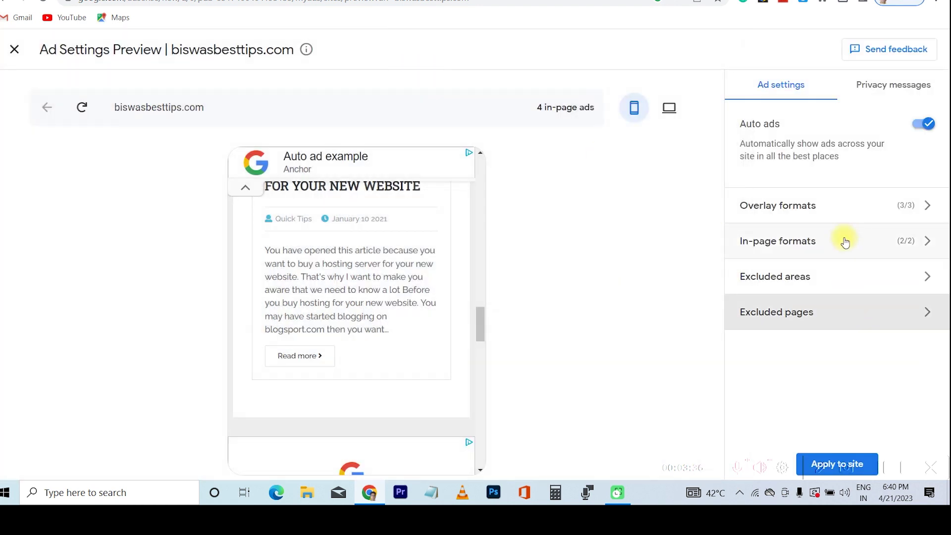
View the excluded areas from the main ad settings and open a new page exclusion from the excluded pages.
{"action": "left_click", "coordinate": [872, 280]}
{"action": "left_click", "coordinate": [748, 89]}
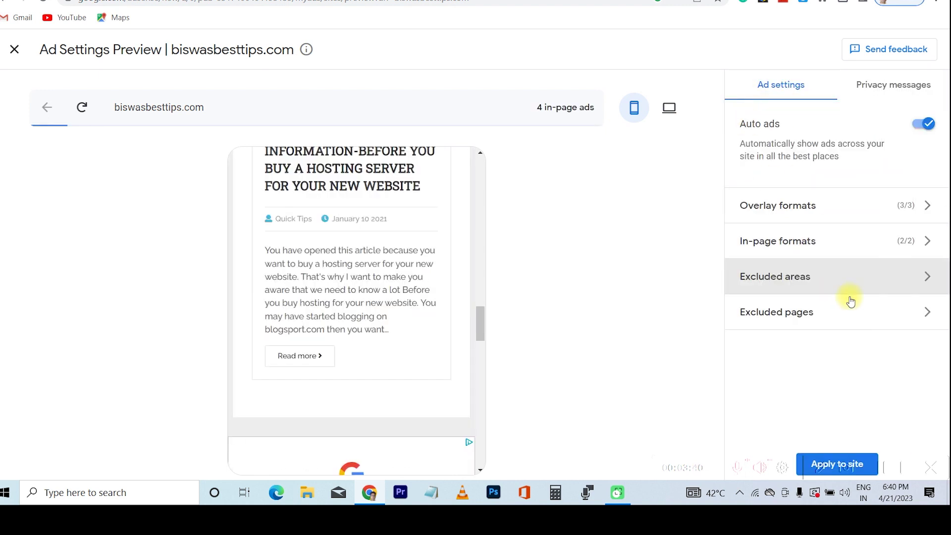
{"action": "left_click", "coordinate": [857, 317]}
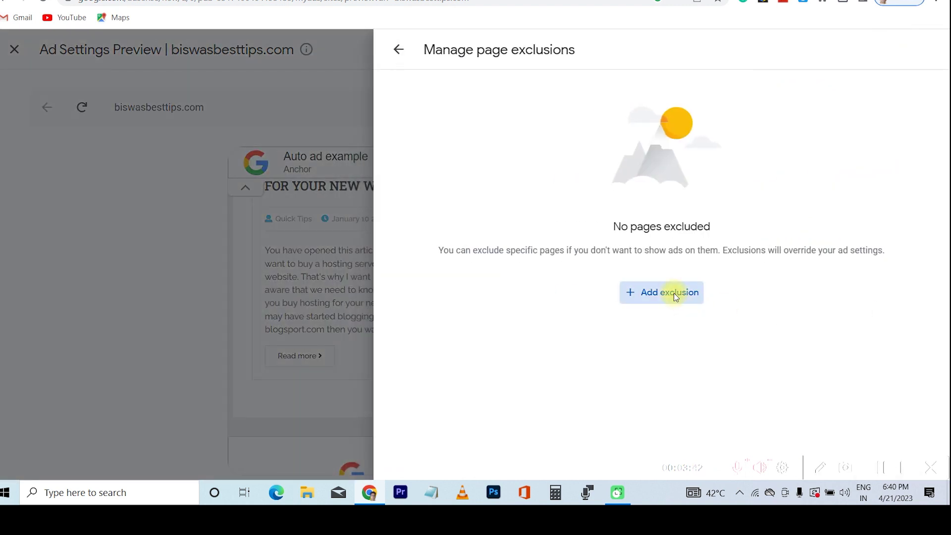
{"action": "left_click", "coordinate": [674, 293]}
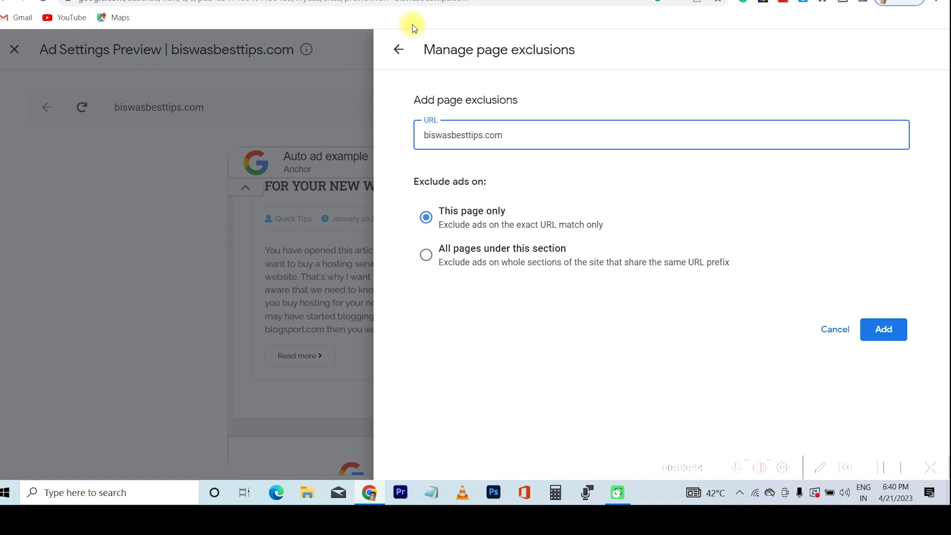
Leave the page exclusion form without adding one and review the overlay formats in the ad settings.
{"action": "left_click", "coordinate": [399, 50]}
{"action": "left_click", "coordinate": [396, 49]}
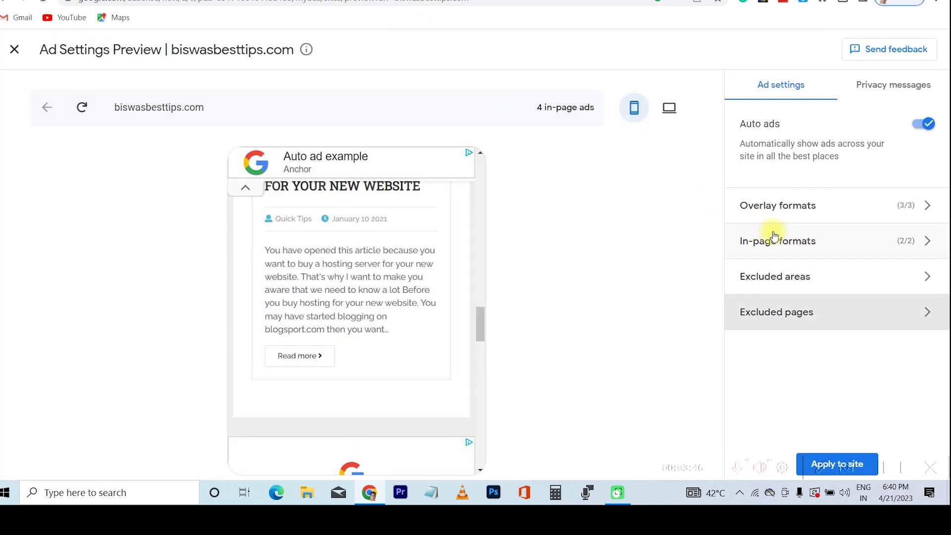
{"action": "left_click", "coordinate": [844, 214]}
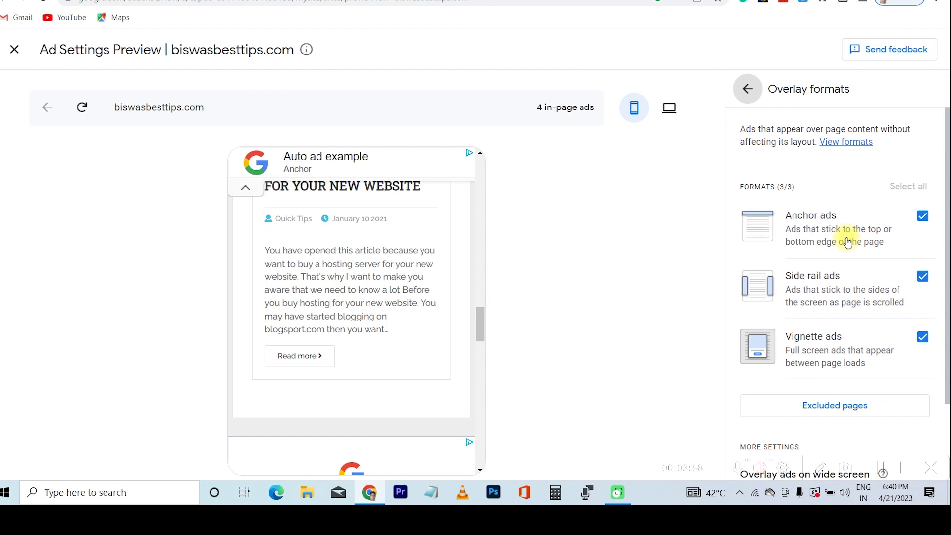
{"action": "scroll", "coordinate": [837, 282], "scroll_direction": "down", "scroll_amount": 1}
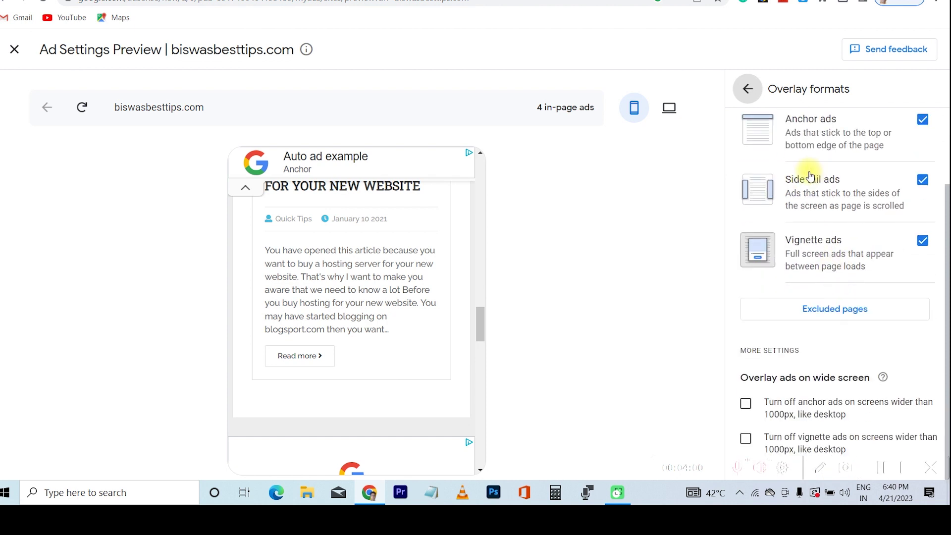
{"action": "left_click", "coordinate": [813, 187]}
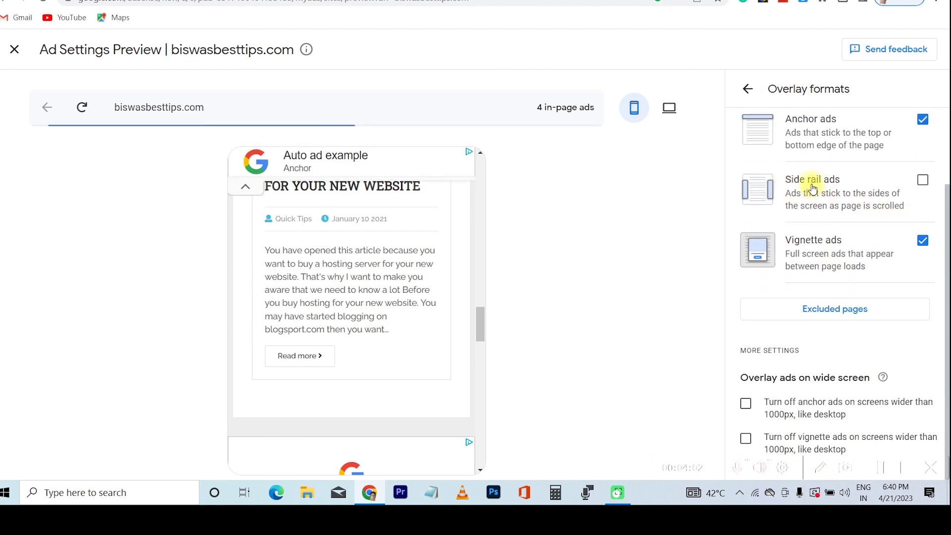
{"action": "left_click", "coordinate": [923, 181]}
{"action": "left_click", "coordinate": [825, 181]}
{"action": "left_click", "coordinate": [923, 181]}
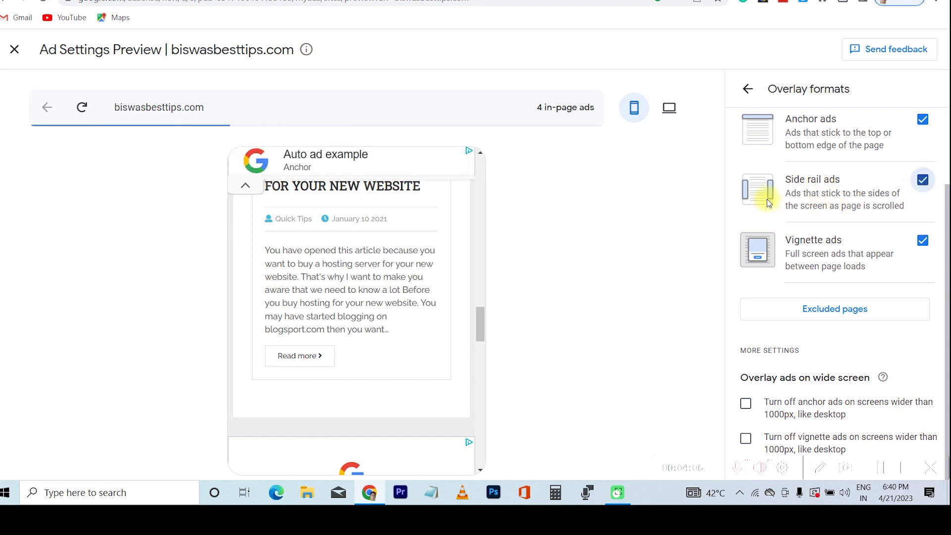
Review the overlay formats, and examine the anchor and in-page ads on the live blog post about writing perfect blog posts.
{"action": "scroll", "coordinate": [803, 198], "scroll_direction": "up", "scroll_amount": 2}
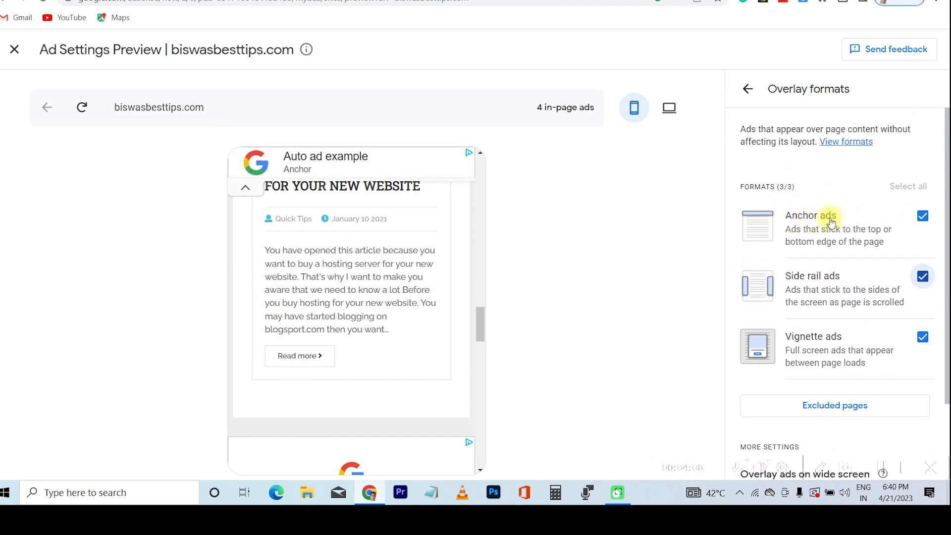
{"action": "scroll", "coordinate": [812, 245], "scroll_direction": "down", "scroll_amount": 2}
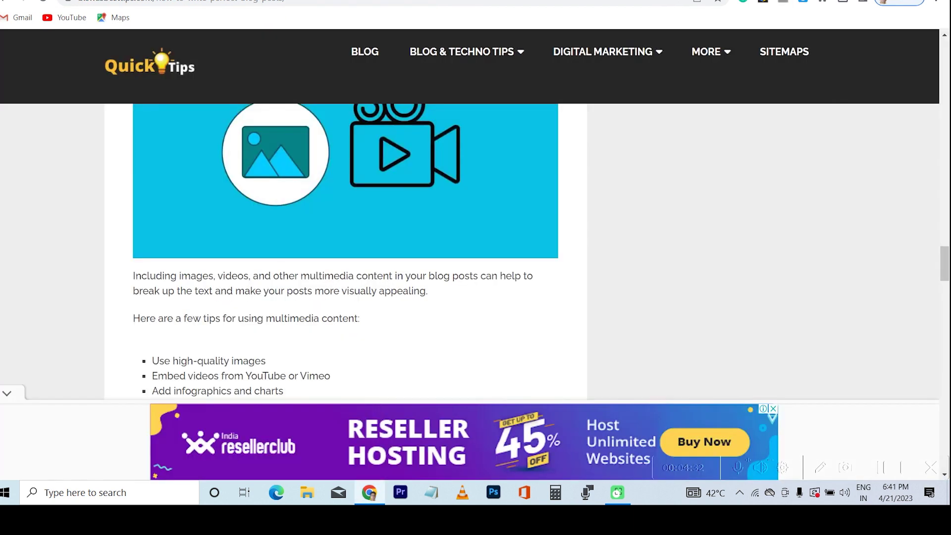
{"action": "scroll", "coordinate": [439, 203], "scroll_direction": "up", "scroll_amount": 10}
{"action": "scroll", "coordinate": [439, 203], "scroll_direction": "up", "scroll_amount": 10}
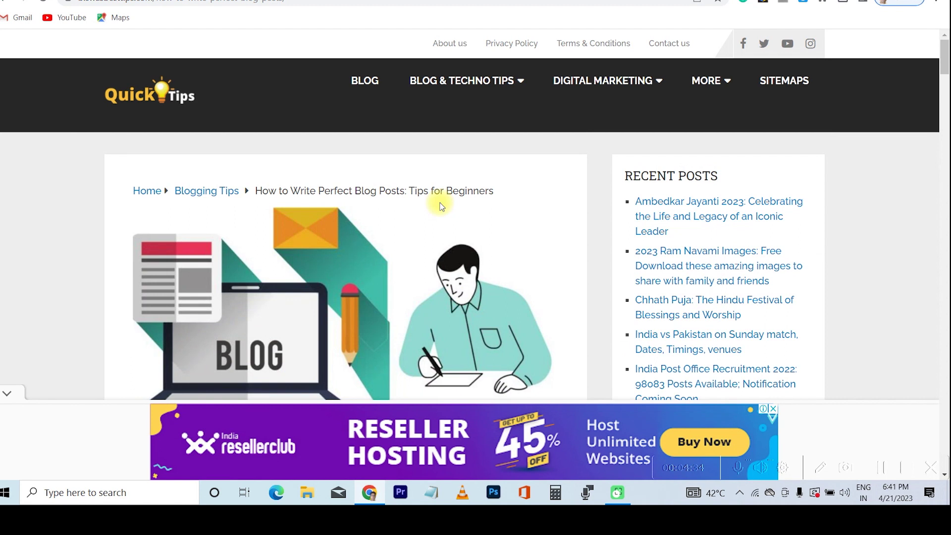
{"action": "scroll", "coordinate": [439, 203], "scroll_direction": "down", "scroll_amount": 5}
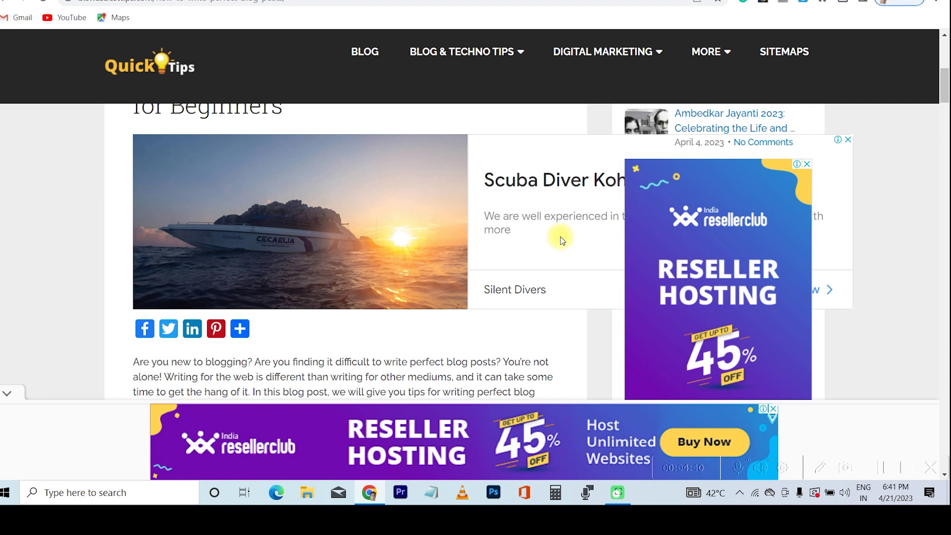
{"action": "scroll", "coordinate": [560, 238], "scroll_direction": "down", "scroll_amount": 5}
{"action": "scroll", "coordinate": [259, 181], "scroll_direction": "down", "scroll_amount": 3}
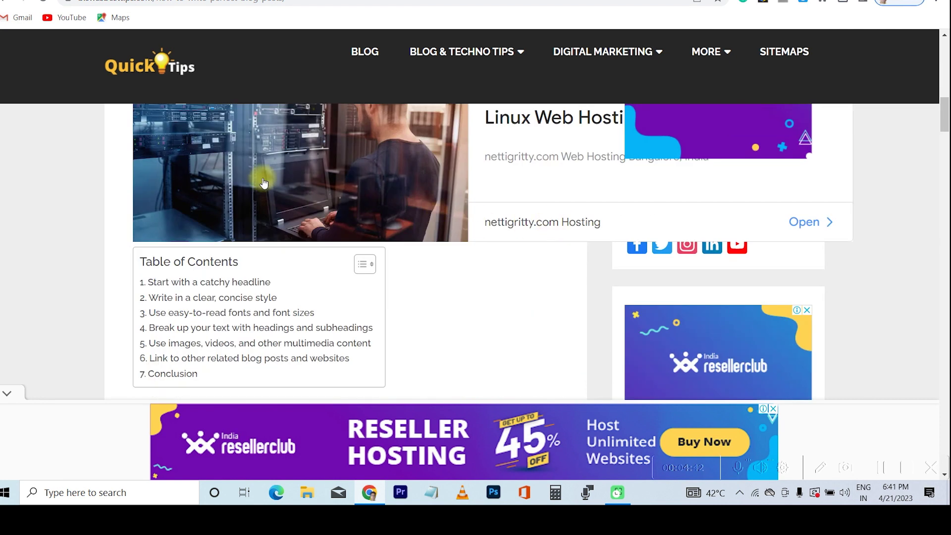
{"action": "scroll", "coordinate": [187, 212], "scroll_direction": "up", "scroll_amount": 4}
{"action": "scroll", "coordinate": [862, 253], "scroll_direction": "down", "scroll_amount": 5}
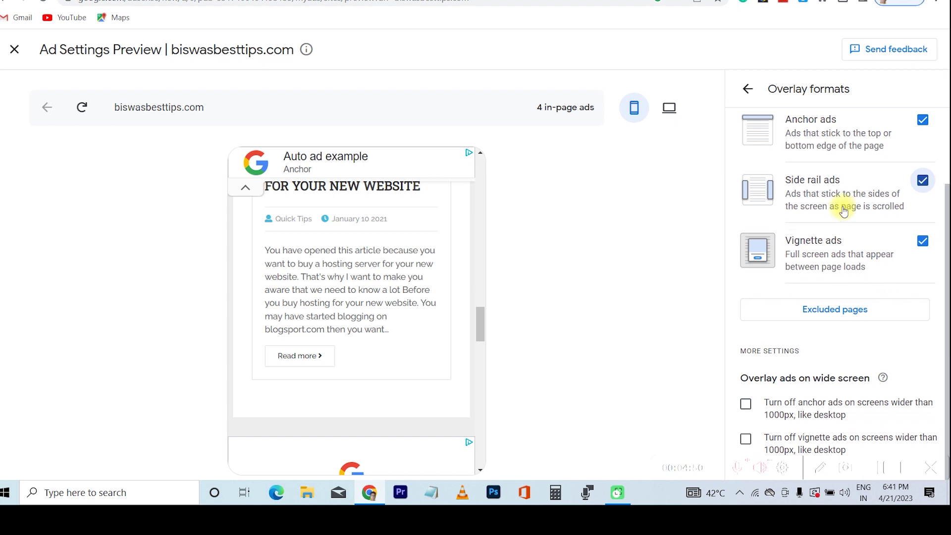
Preview the site's auto ads in the desktop layout, and return to the mobile preview.
{"action": "scroll", "coordinate": [846, 206], "scroll_direction": "up", "scroll_amount": 1}
{"action": "scroll", "coordinate": [833, 200], "scroll_direction": "up", "scroll_amount": 1}
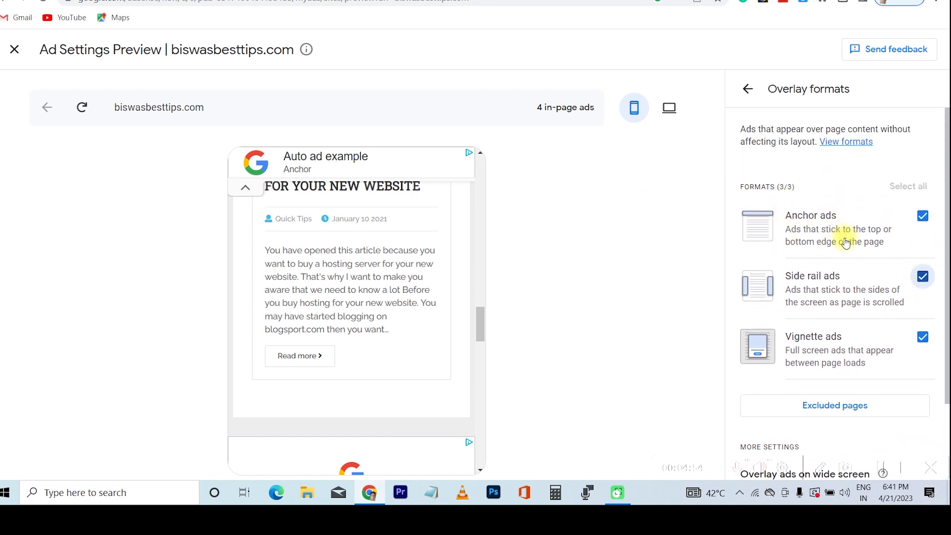
{"action": "left_click", "coordinate": [669, 107]}
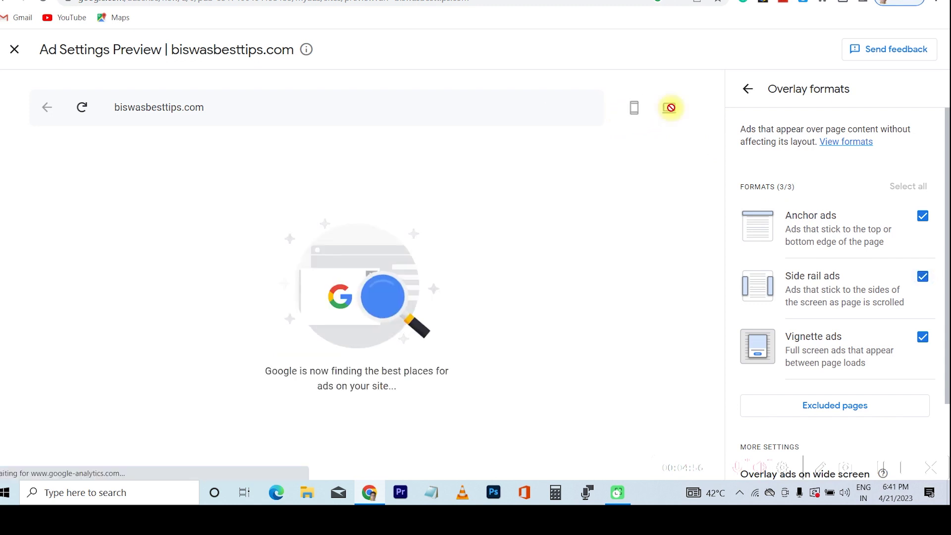
{"action": "scroll", "coordinate": [578, 259], "scroll_direction": "down", "scroll_amount": 10}
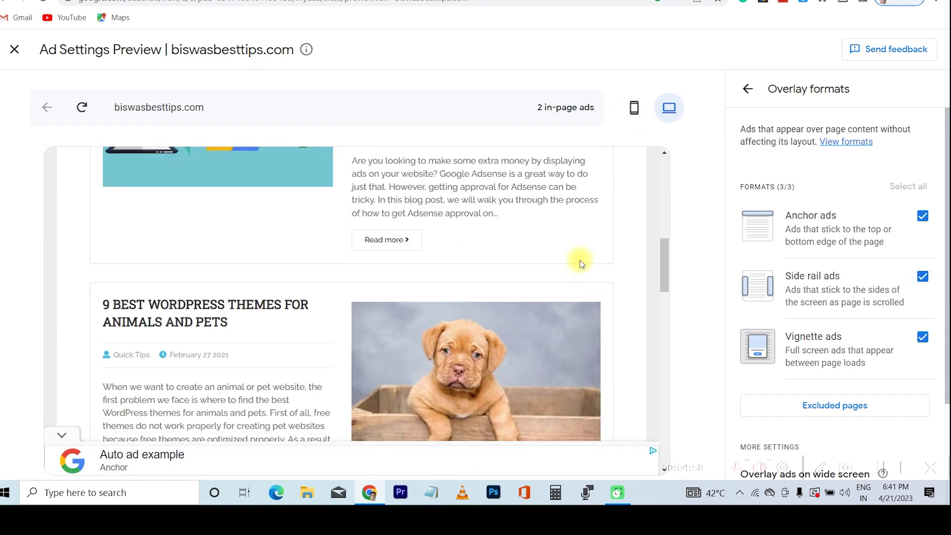
{"action": "scroll", "coordinate": [582, 263], "scroll_direction": "up", "scroll_amount": 5}
{"action": "left_click", "coordinate": [635, 107]}
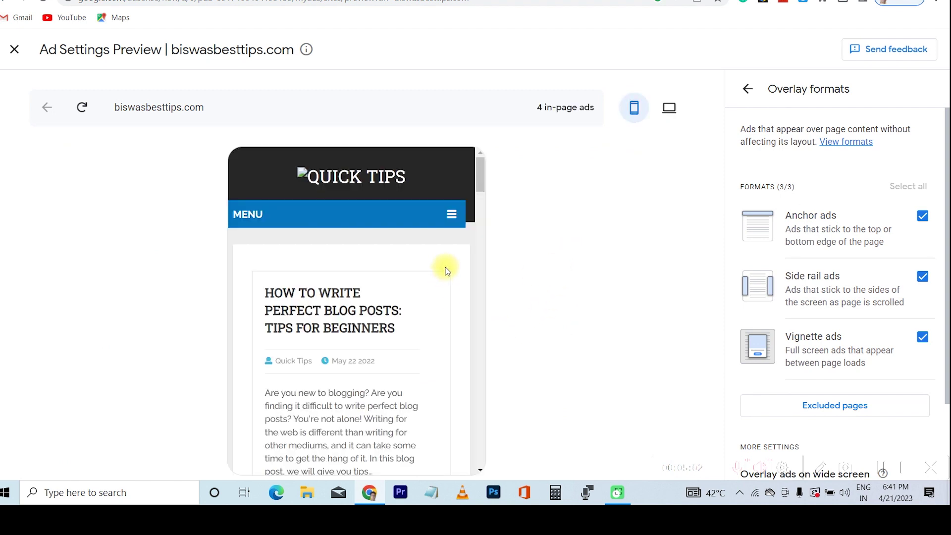
Review the wide-screen overlay ad settings, and view the overlay format illustrations before closing them.
{"action": "scroll", "coordinate": [845, 305], "scroll_direction": "down", "scroll_amount": 2}
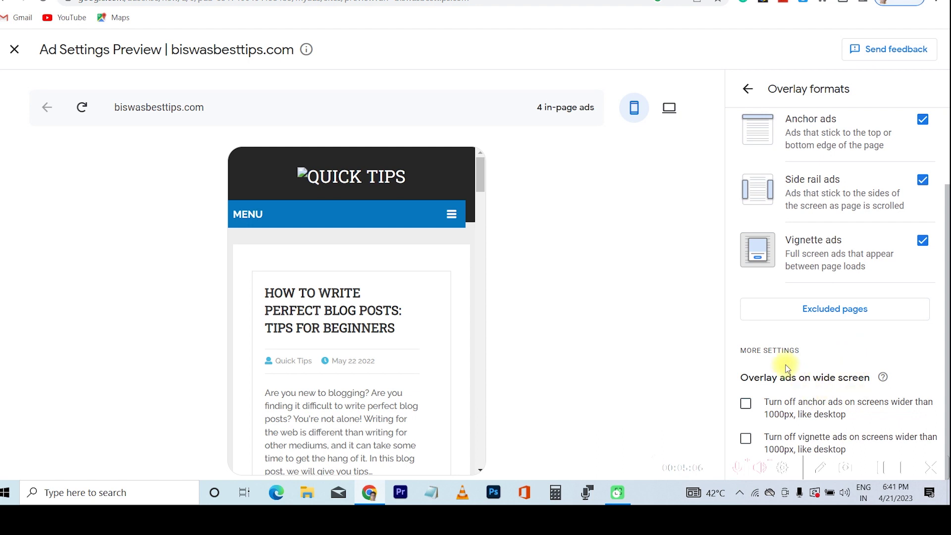
{"action": "scroll", "coordinate": [852, 357], "scroll_direction": "up", "scroll_amount": 2}
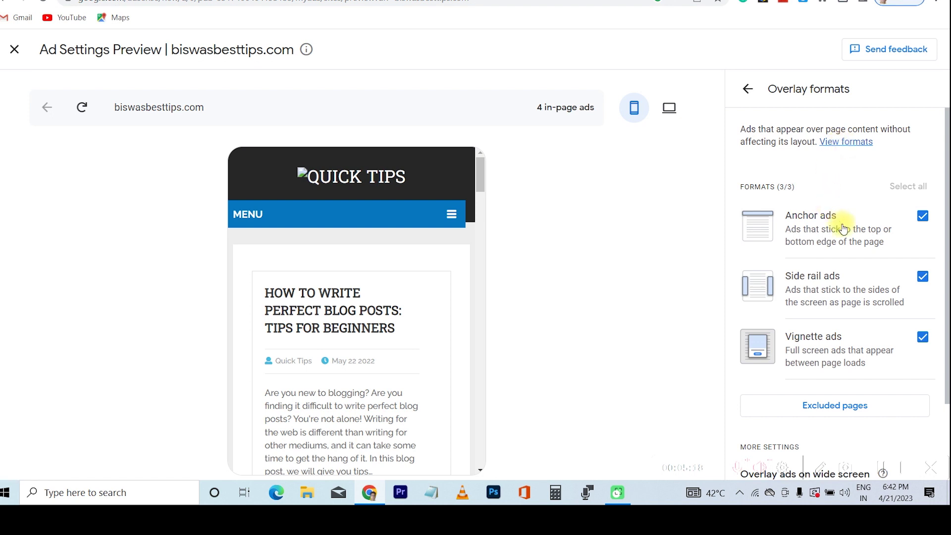
{"action": "scroll", "coordinate": [840, 223], "scroll_direction": "down", "scroll_amount": 2}
{"action": "scroll", "coordinate": [867, 236], "scroll_direction": "up", "scroll_amount": 2}
{"action": "left_click", "coordinate": [845, 142]}
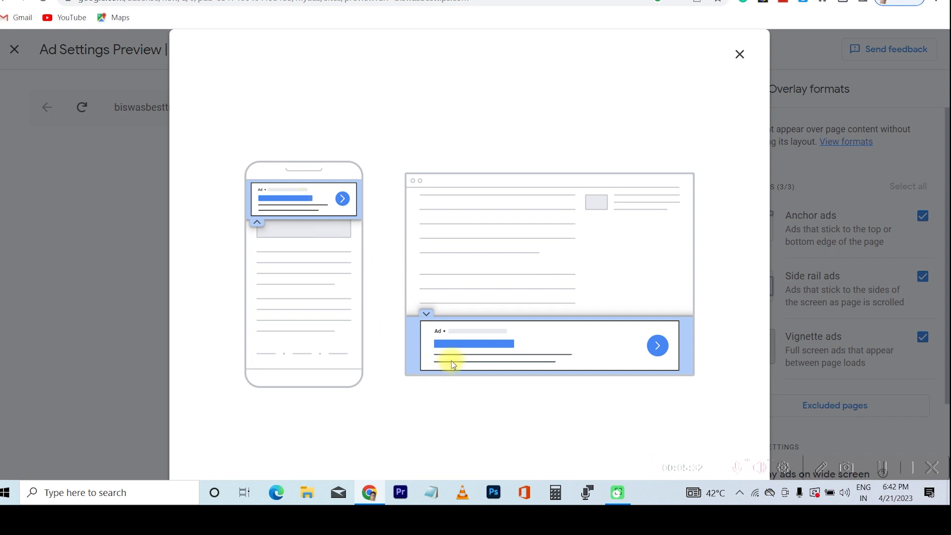
{"action": "left_click", "coordinate": [740, 54]}
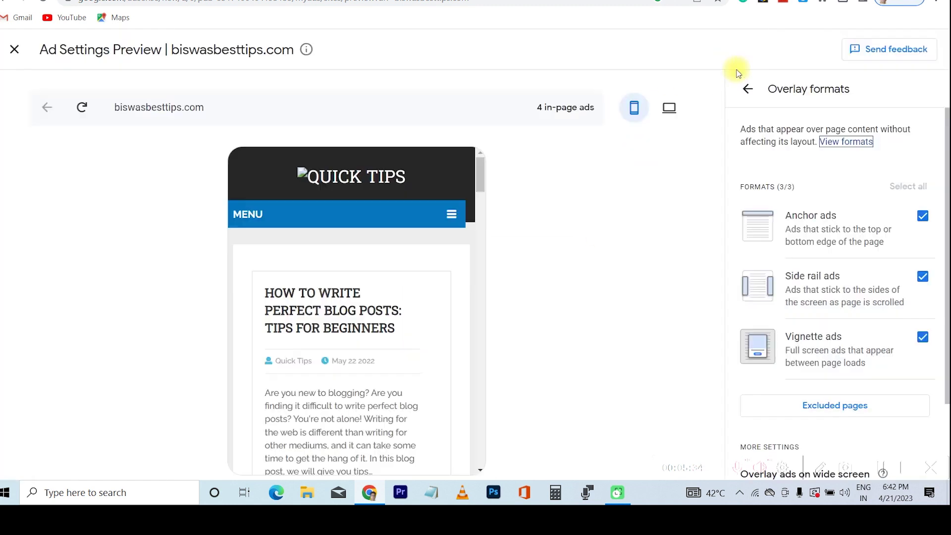